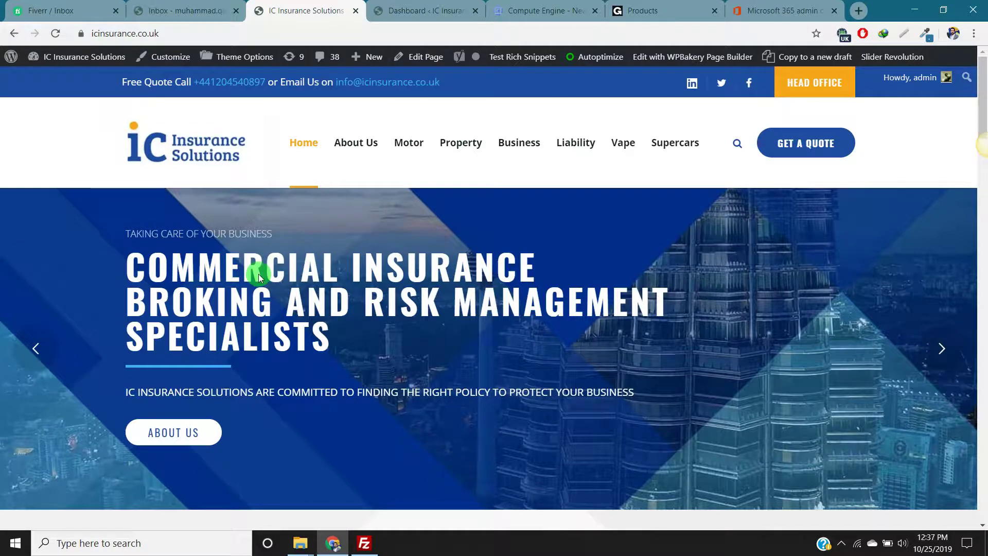
- Look over the icinsurance.co.uk homepage from its header down through the partners and news sections
scroll(360, 257, "down", 15)
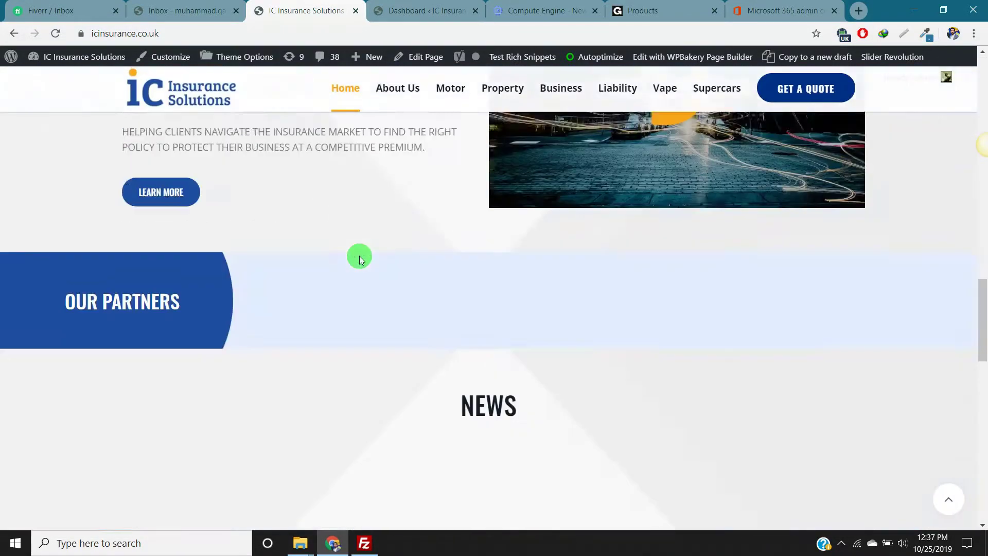
scroll(360, 259, "down", 5)
scroll(45, 322, "down", 10)
scroll(45, 320, "up", 20)
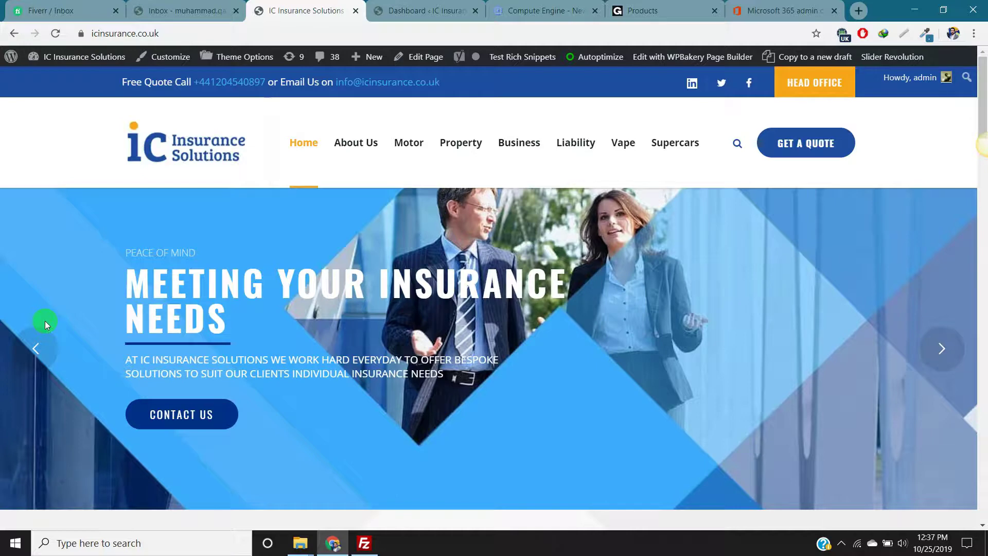
left_click(77, 26)
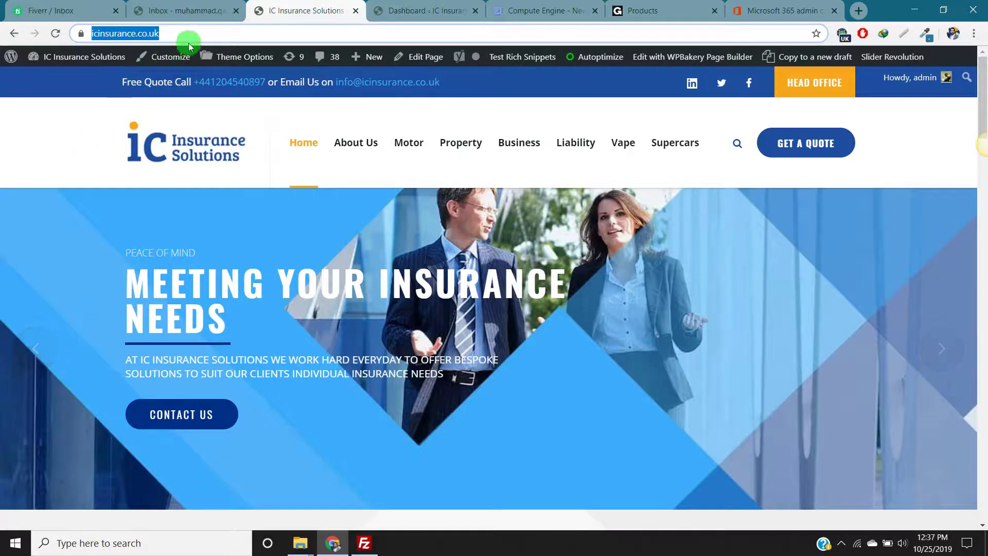
left_click(40, 137)
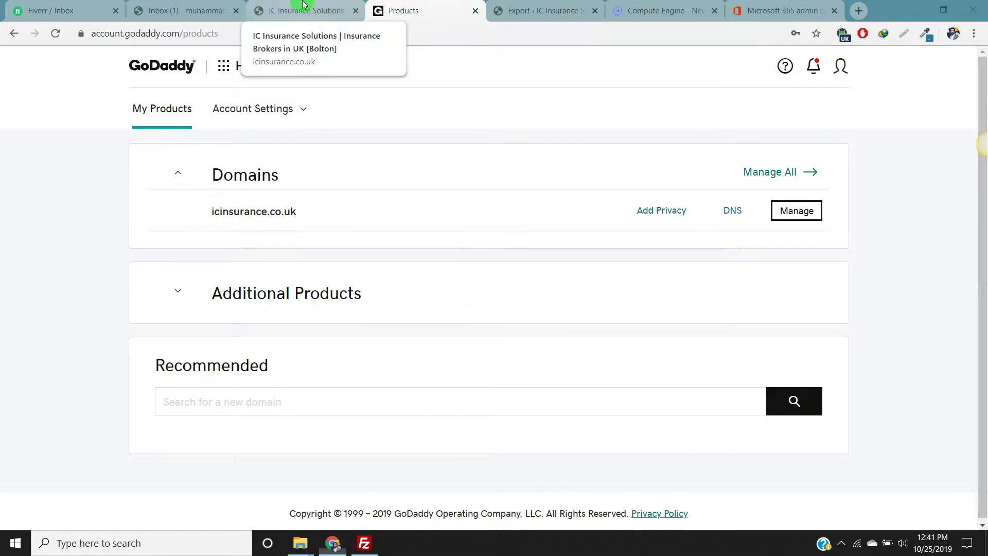
- Switch to the site's WordPress admin and bring up the All-in-One WP Migration export page
left_click(334, 6)
left_click(186, 10)
left_click(506, 11)
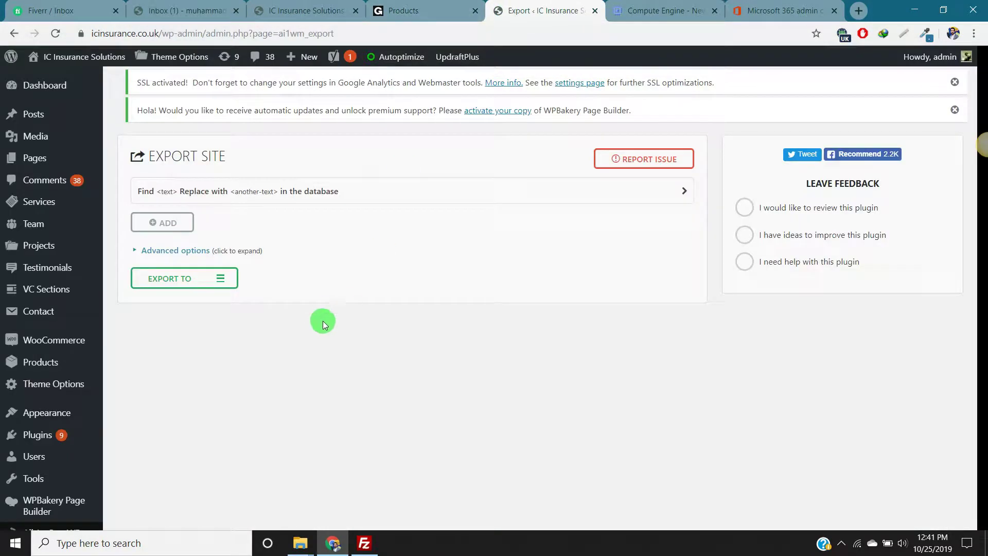
scroll(319, 329, "down", 2)
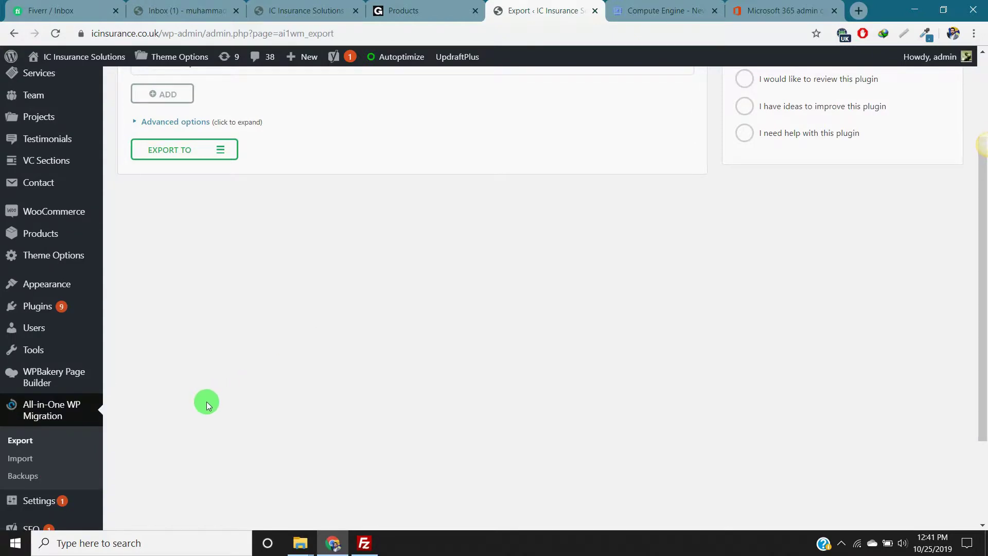
left_click(36, 407)
scroll(215, 385, "down", 2)
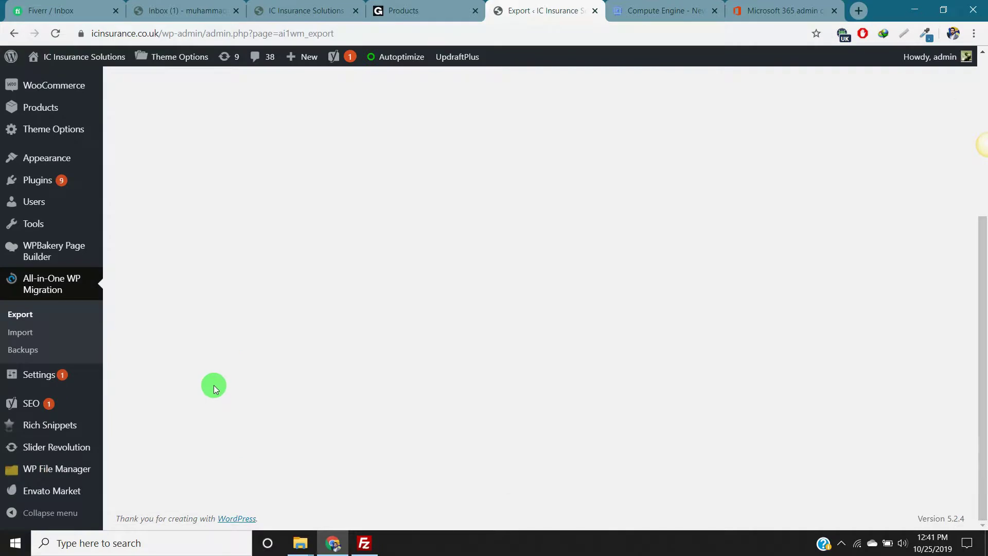
left_click(30, 322)
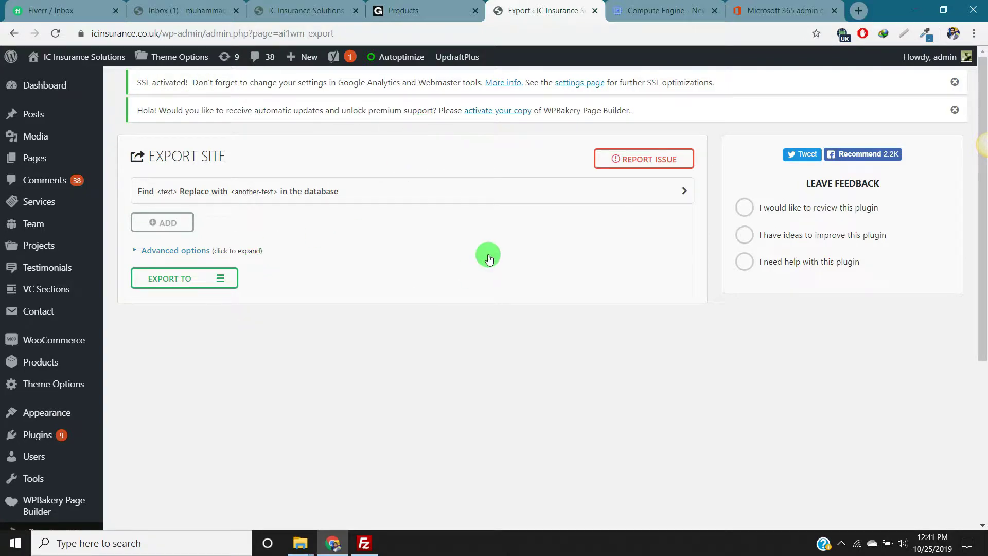
left_click(220, 281)
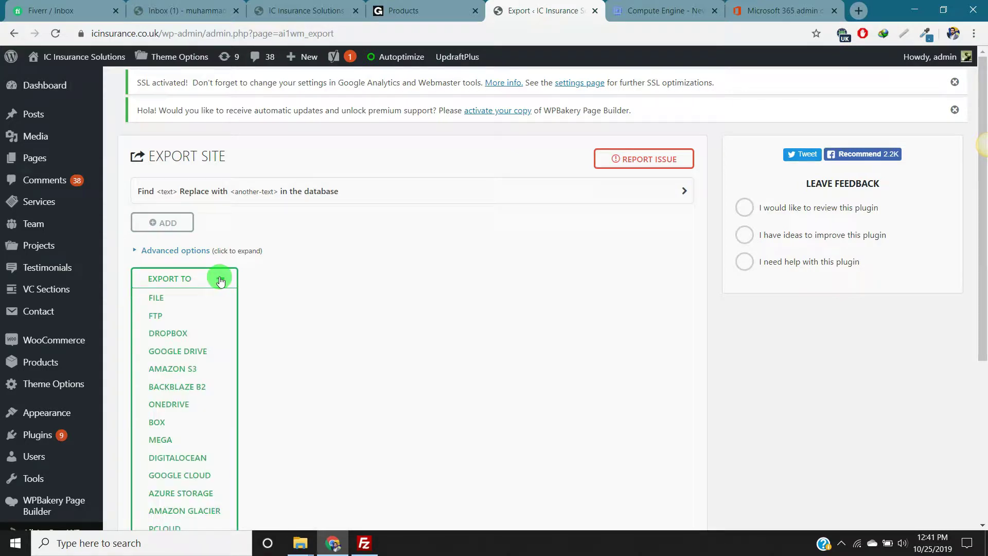
left_click(162, 299)
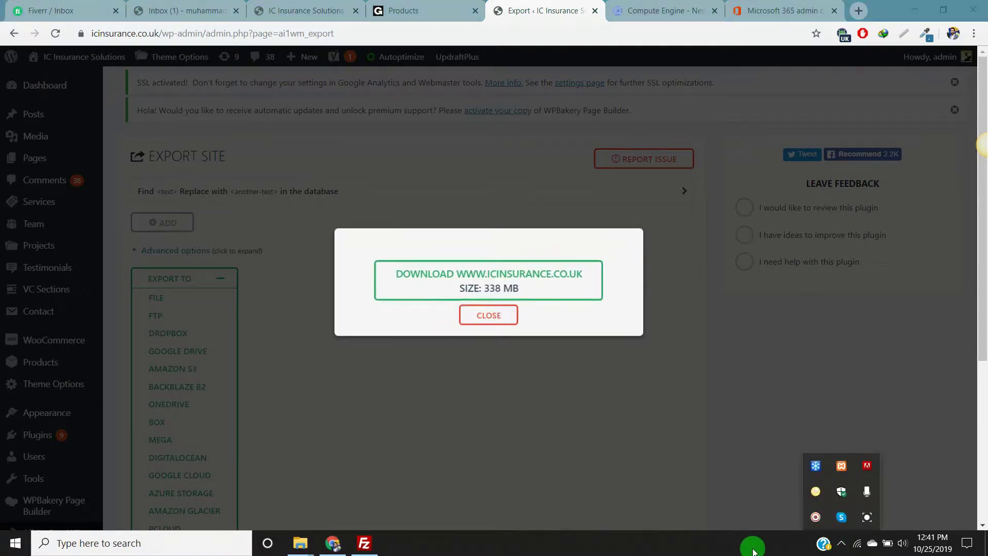
left_click(752, 551)
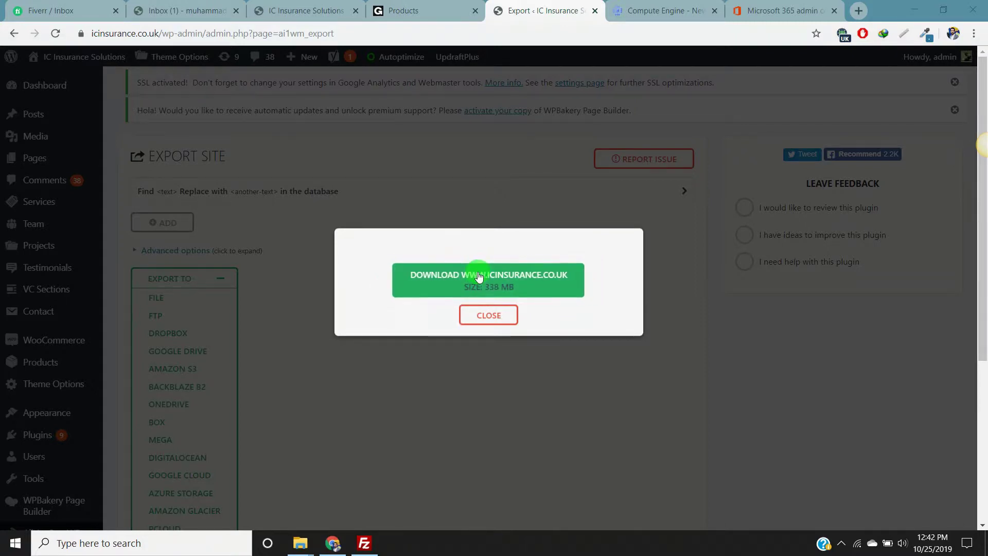
left_click(516, 285)
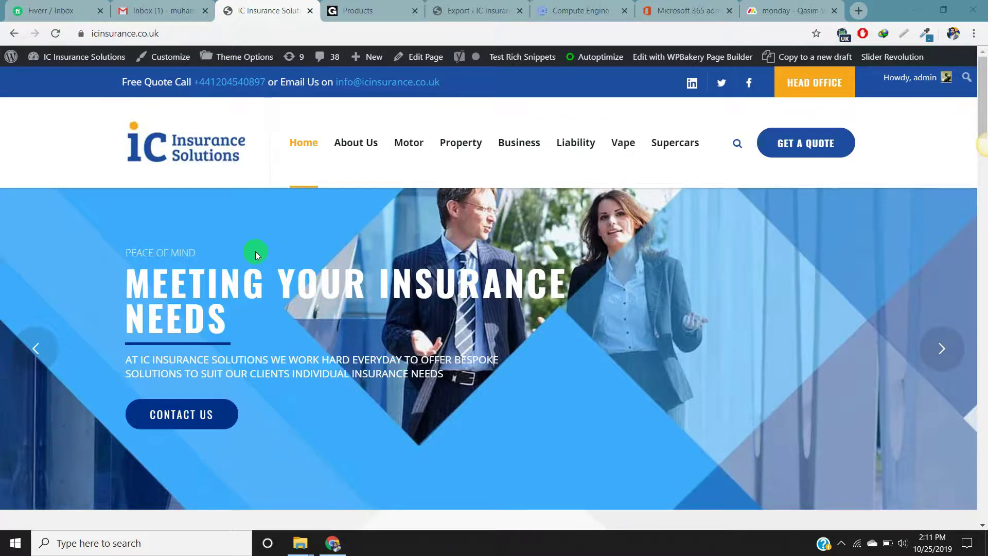
- Copy the external IP of wordpress-1-vm from the Google Cloud Platform VM instances list
left_click(216, 31)
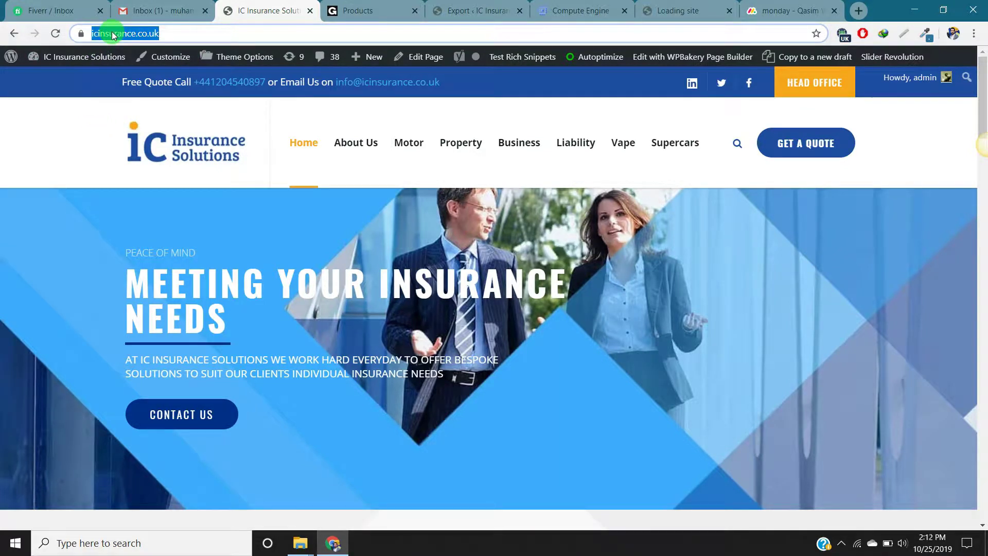
left_click(173, 34)
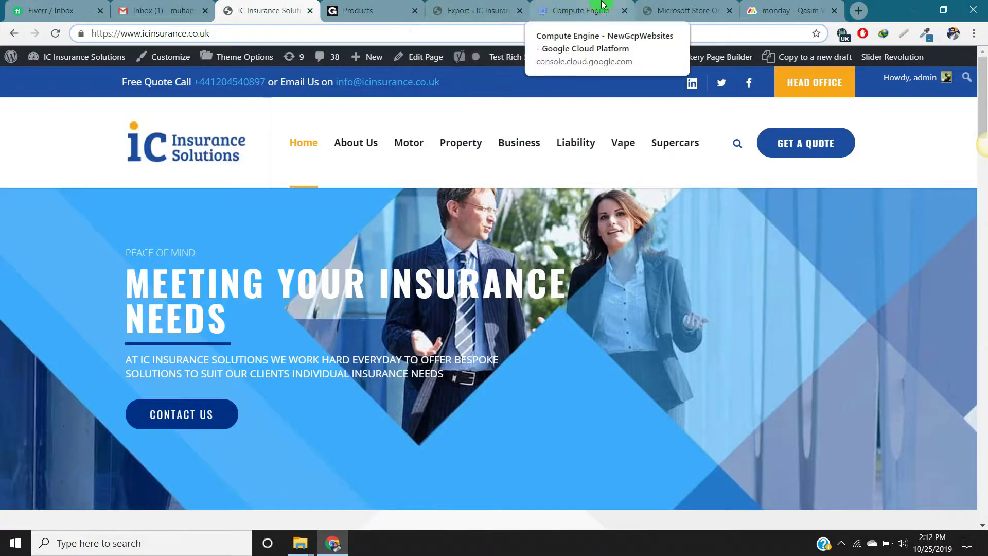
left_click(580, 10)
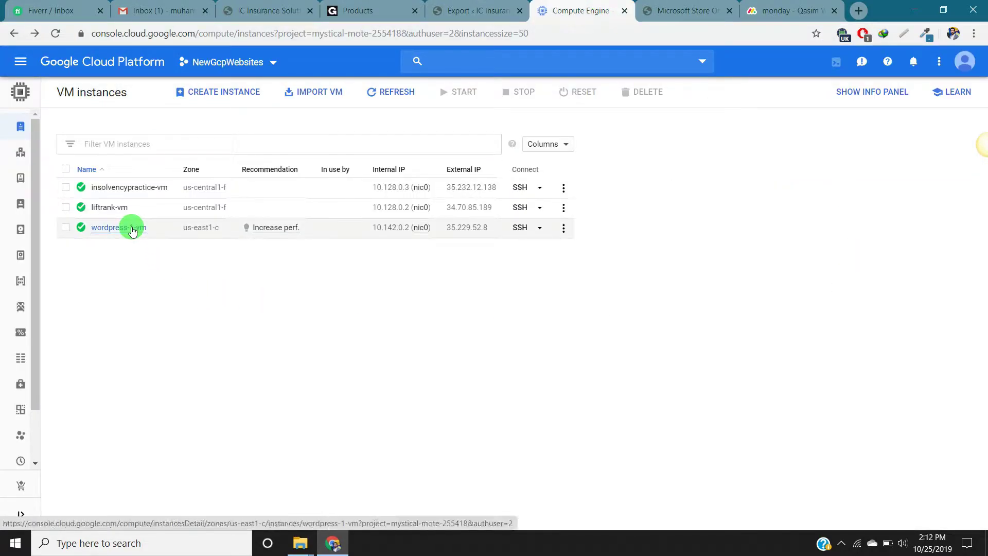
left_click_drag(487, 230, 446, 232)
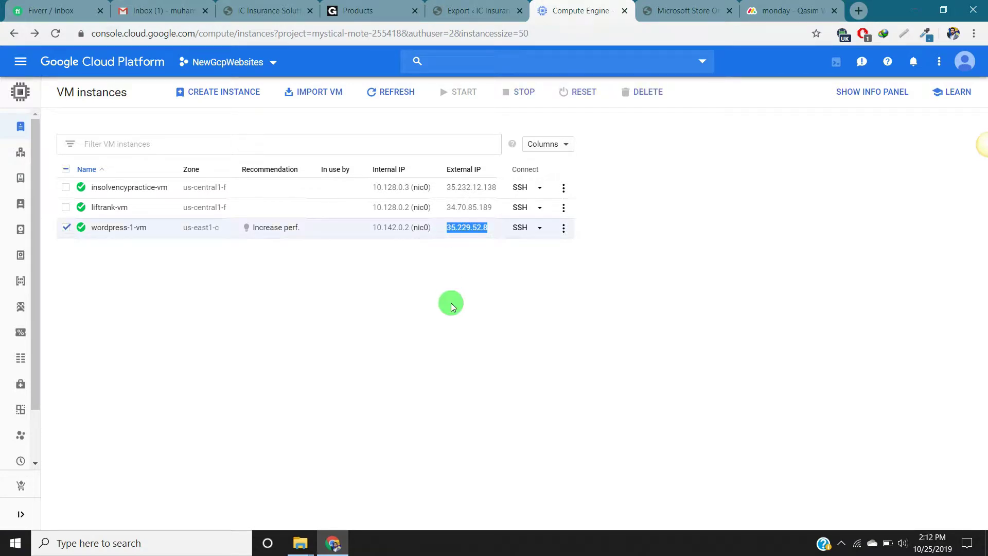
right_click(465, 227)
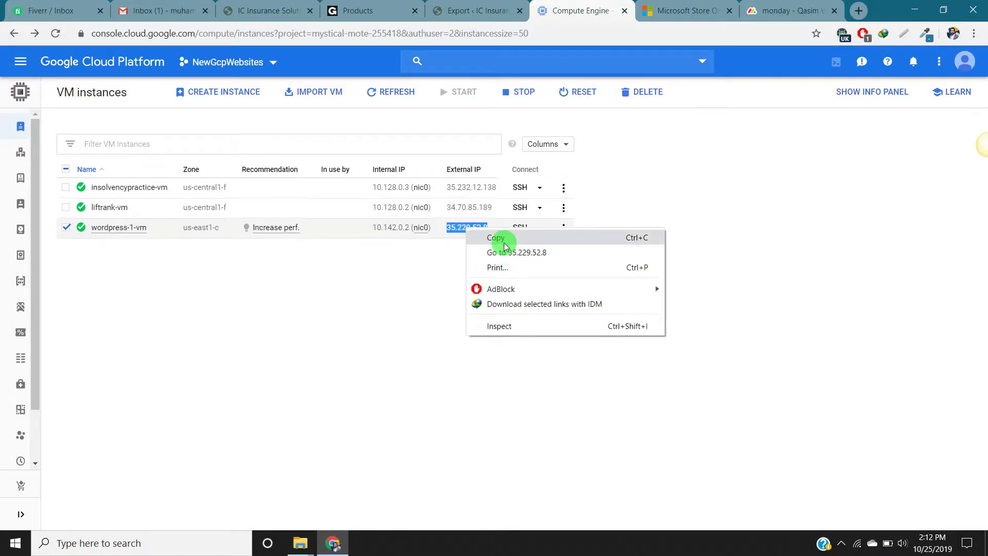
left_click(495, 238)
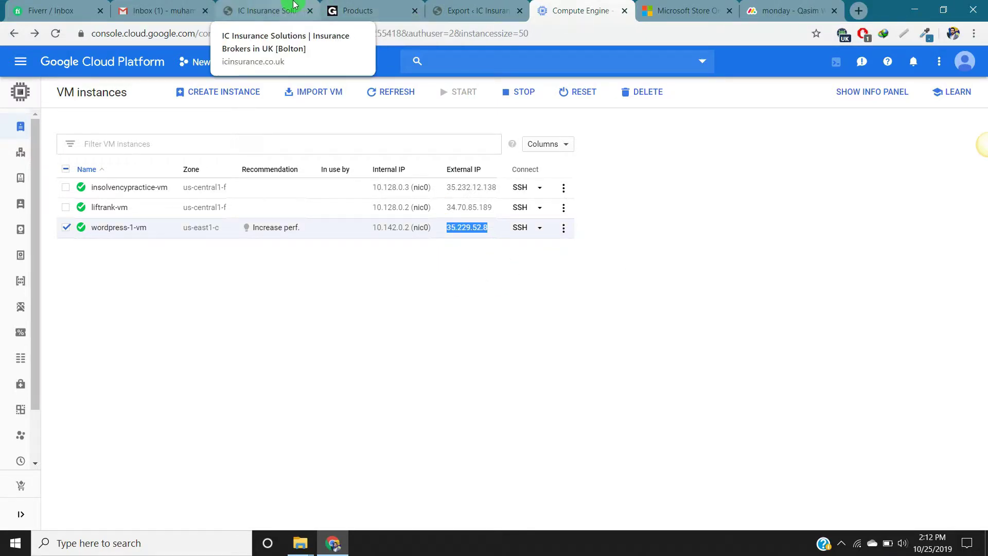
- Switch to the GoDaddy products page and open DNS management for icinsurance.co.uk
left_click(267, 10)
left_click(369, 4)
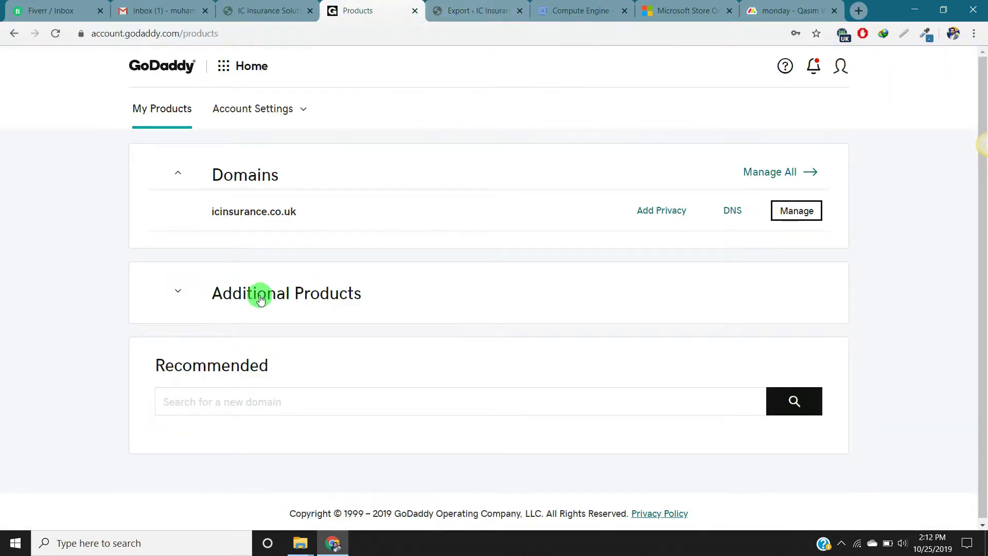
left_click(733, 215)
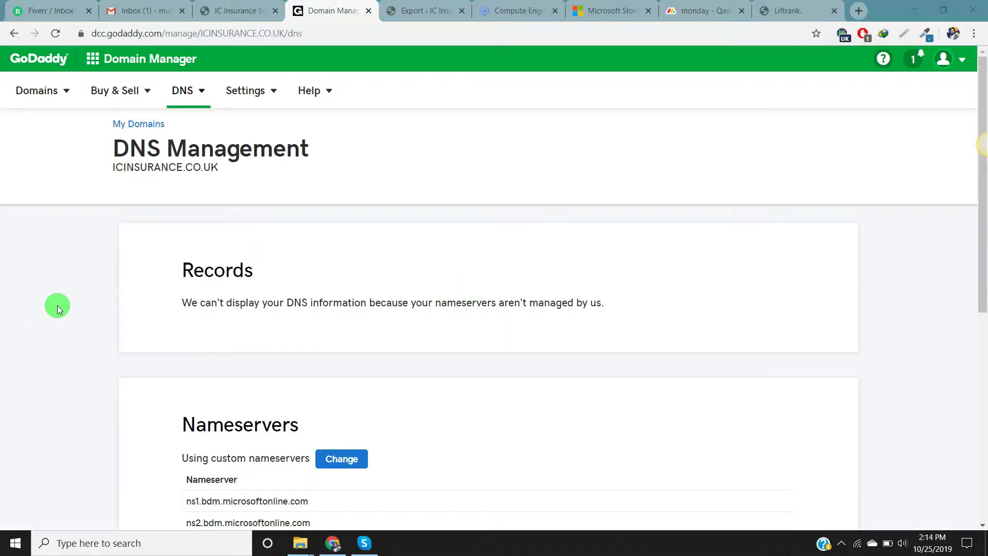
- Examine the domain's DNS records section and nameserver list to determine where its DNS is hosted
scroll(83, 300, "down", 3)
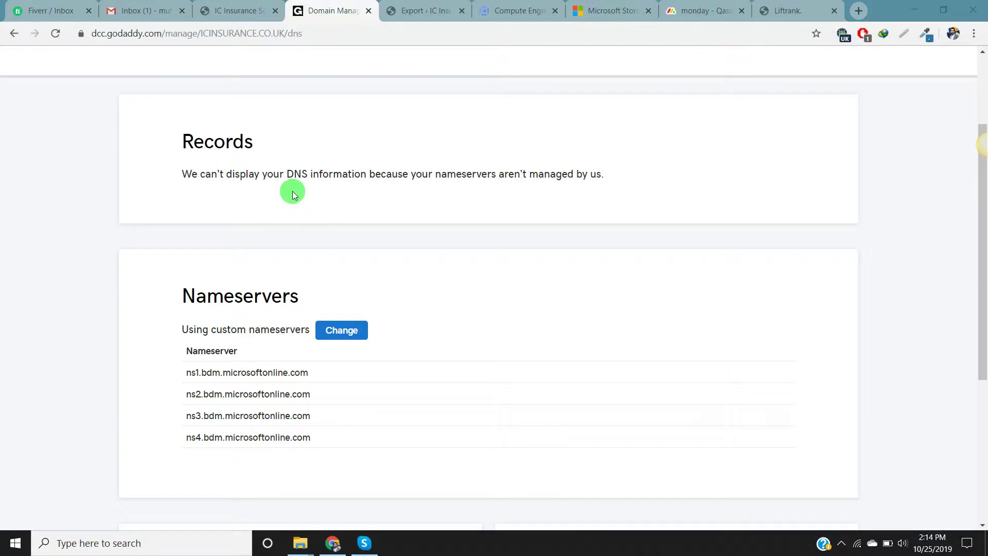
scroll(293, 194, "up", 3)
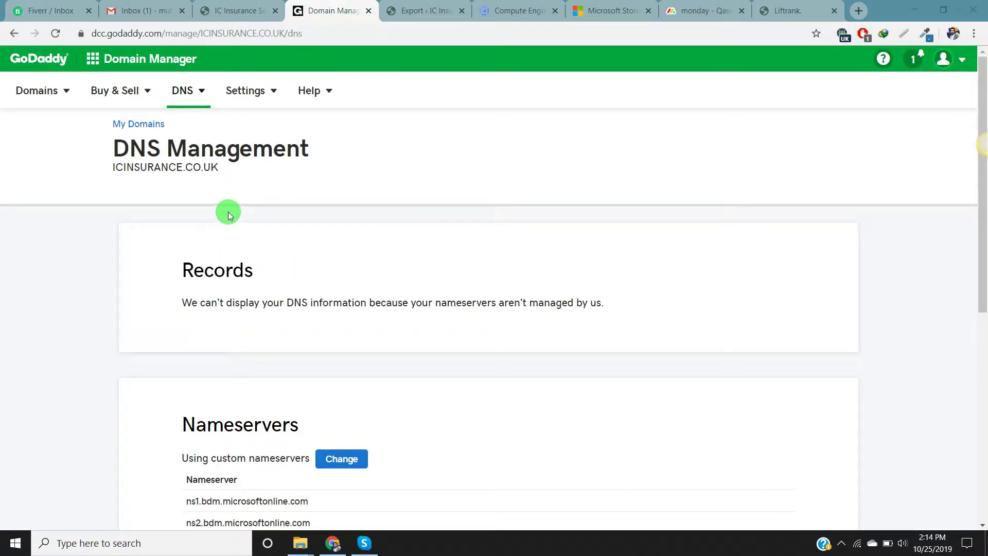
left_click_drag(111, 167, 223, 172)
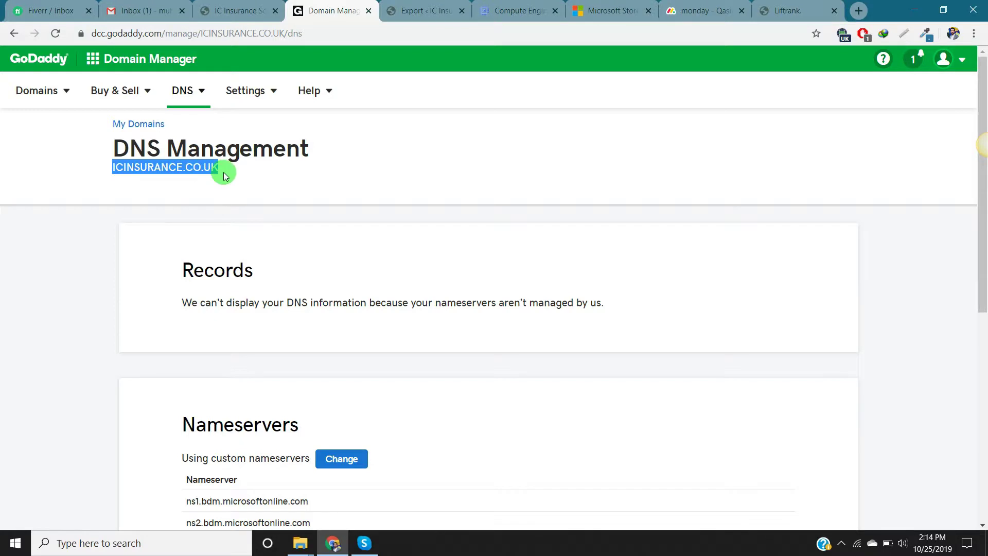
left_click(110, 260)
scroll(115, 350, "down", 3)
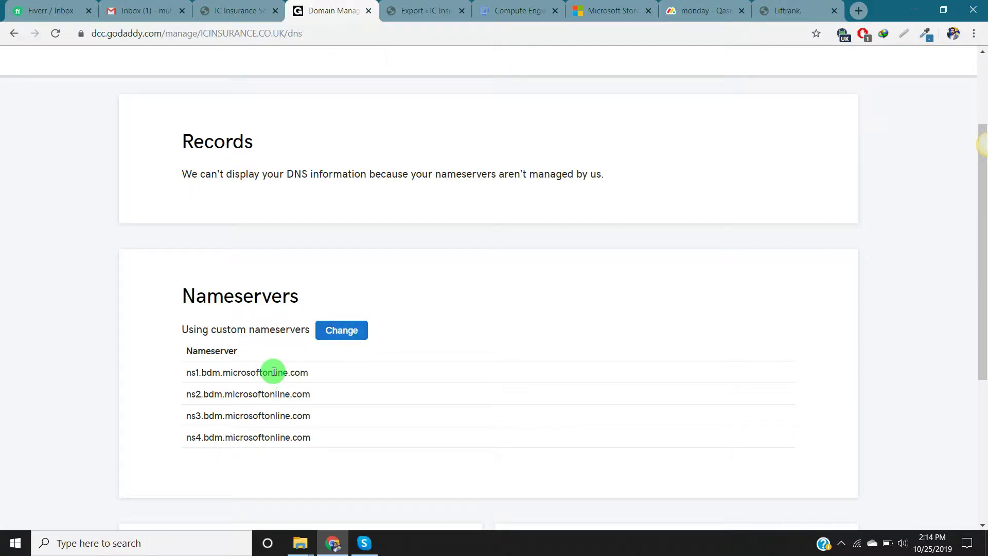
double_click(234, 372)
left_click_drag(308, 372, 192, 373)
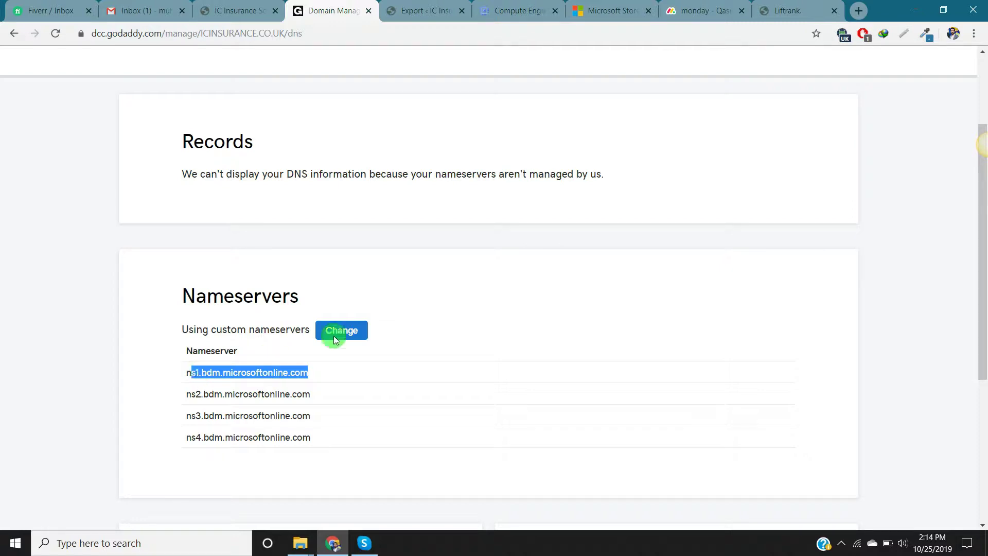
left_click(38, 271)
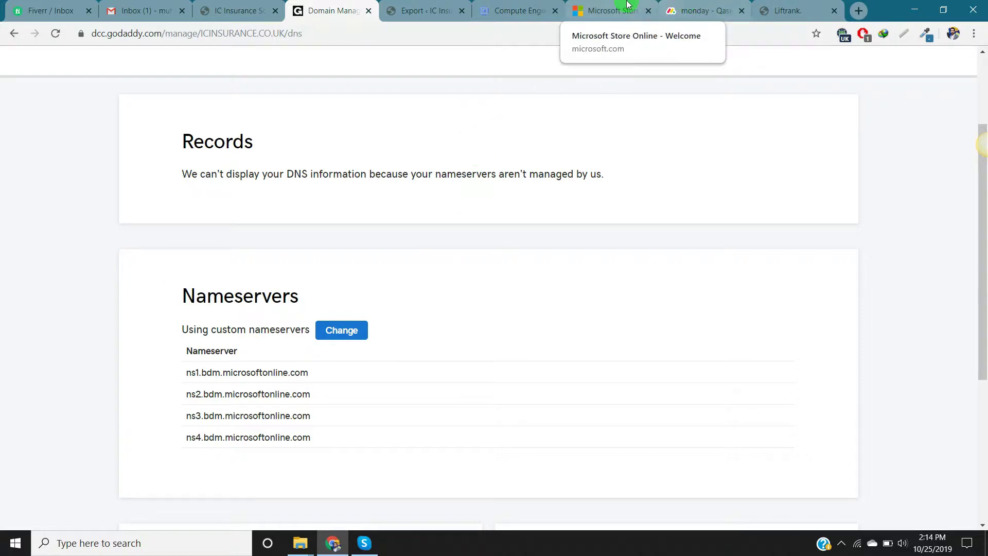
- Switch to the Microsoft 365 admin center, open the icinsurance.co.uk domain and locate the @ A record's address
left_click(609, 10)
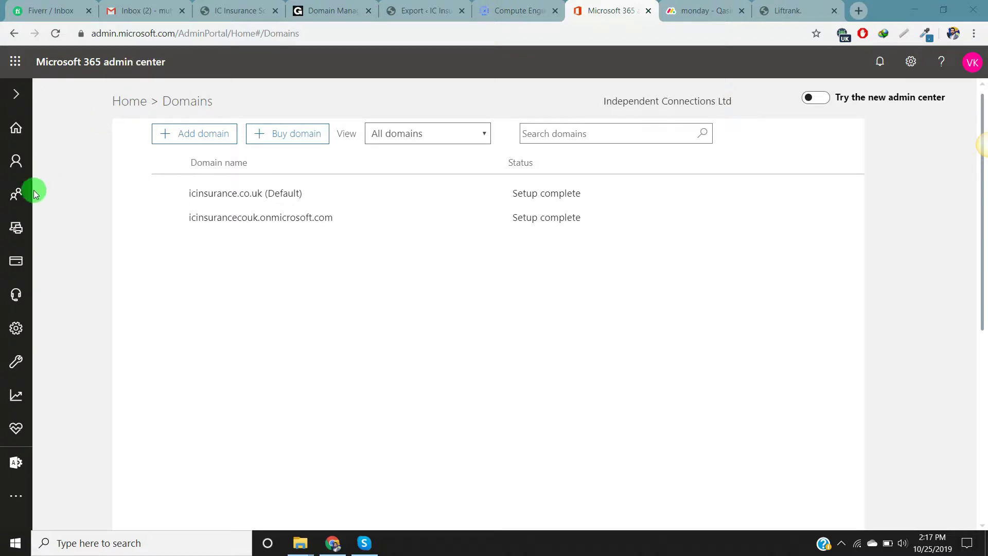
left_click(261, 197)
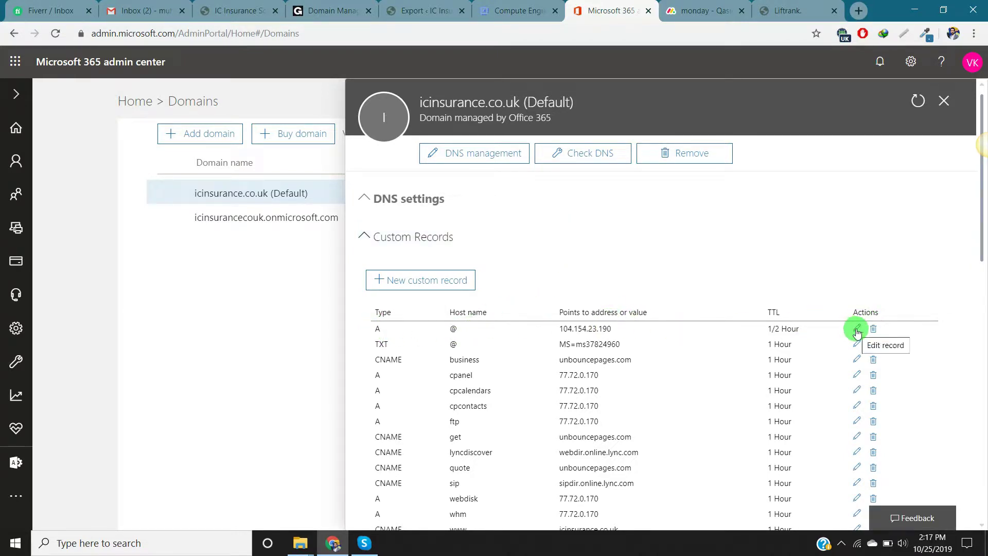
left_click_drag(561, 329, 612, 330)
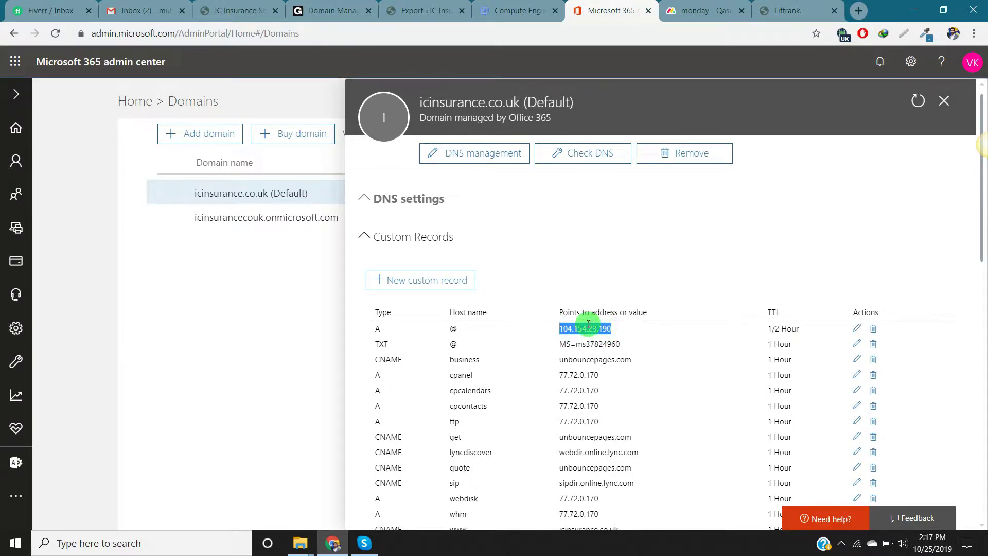
- Return to Google Cloud Platform and copy wordpress-1-vm's external IP again
left_click(494, 4)
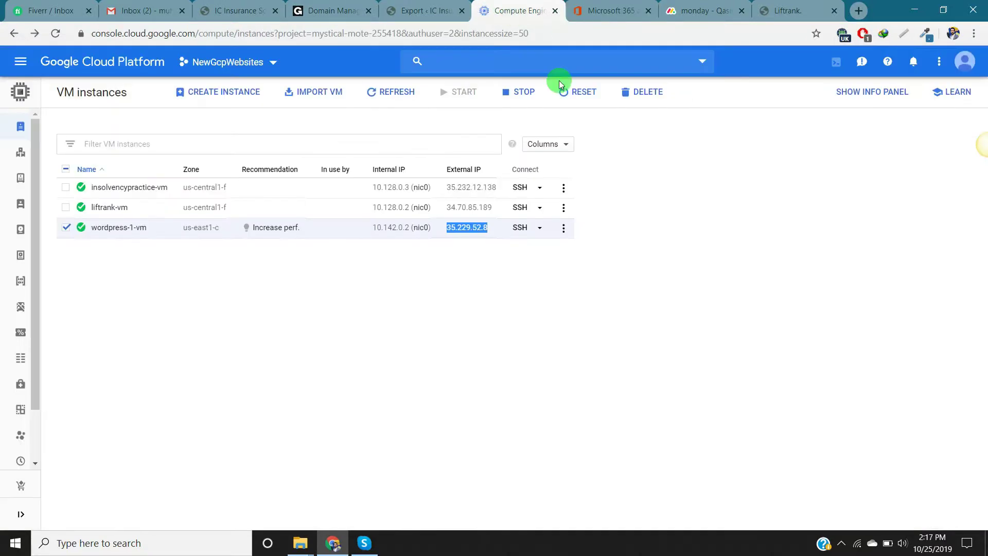
right_click(471, 226)
left_click(507, 236)
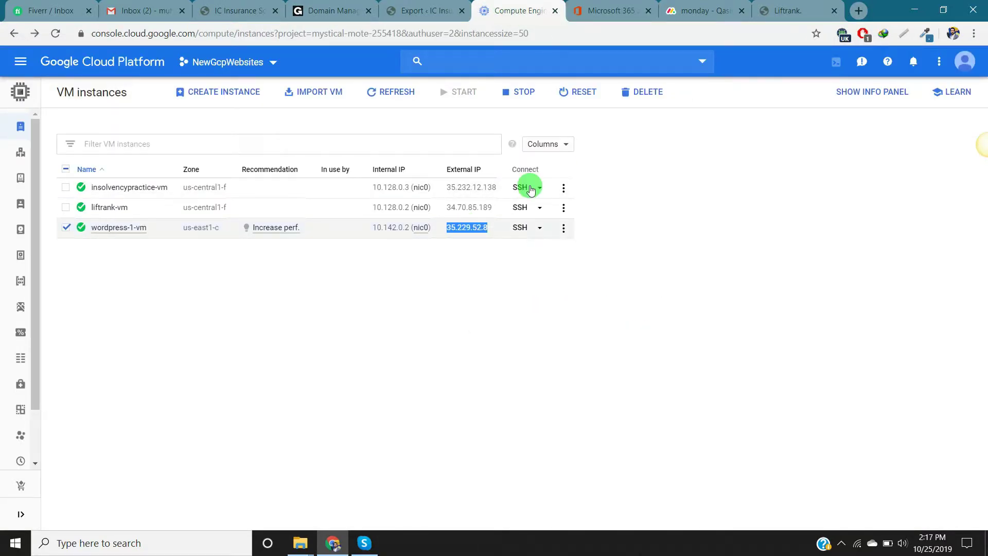
- In the Microsoft 365 admin center, set the @ A record's IP address to 35.229.52.8 and save it
left_click(609, 10)
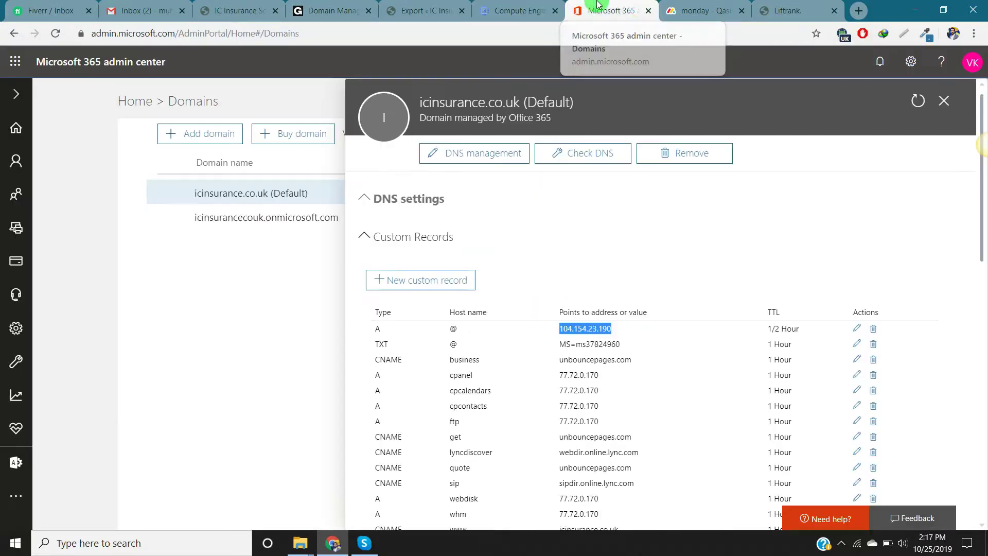
left_click(857, 328)
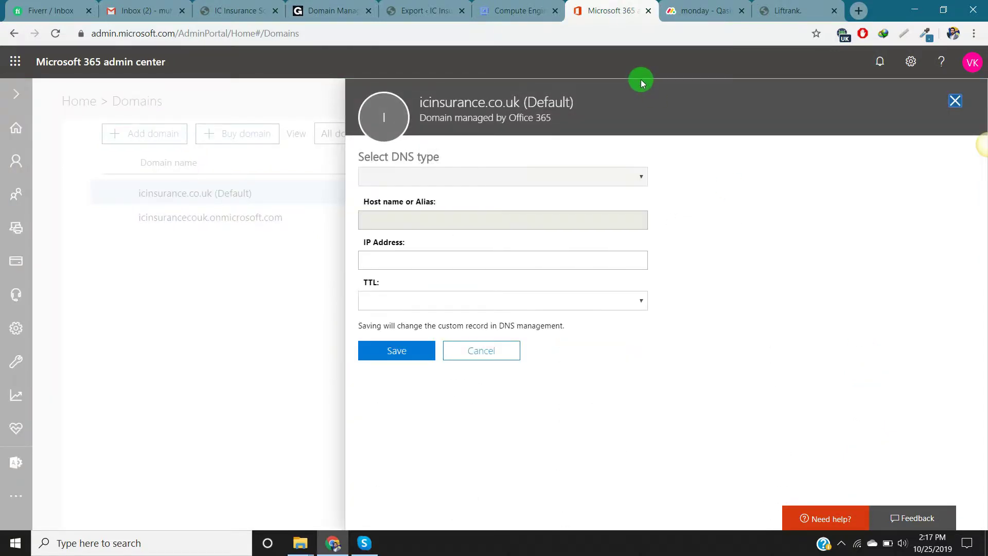
left_click(513, 262)
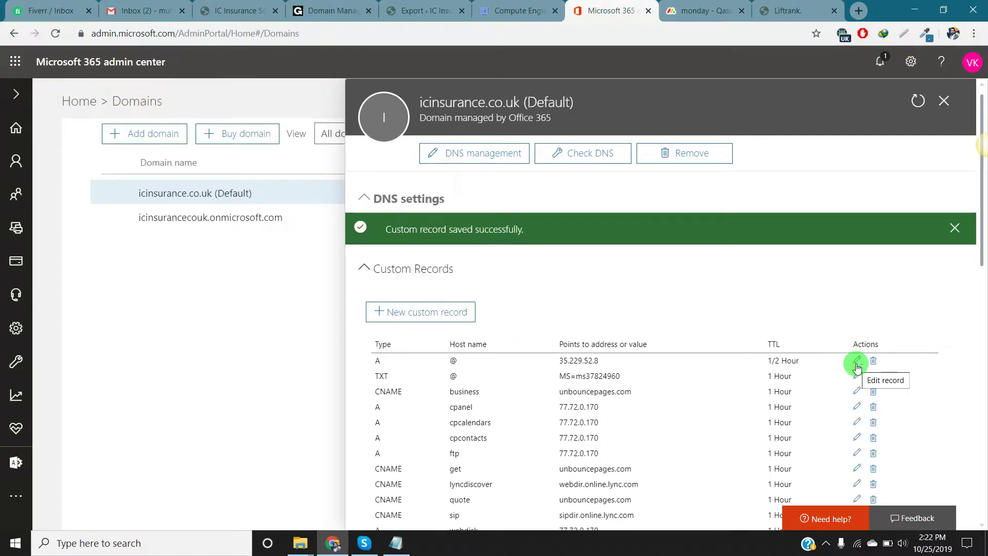
left_click_drag(604, 362, 550, 363)
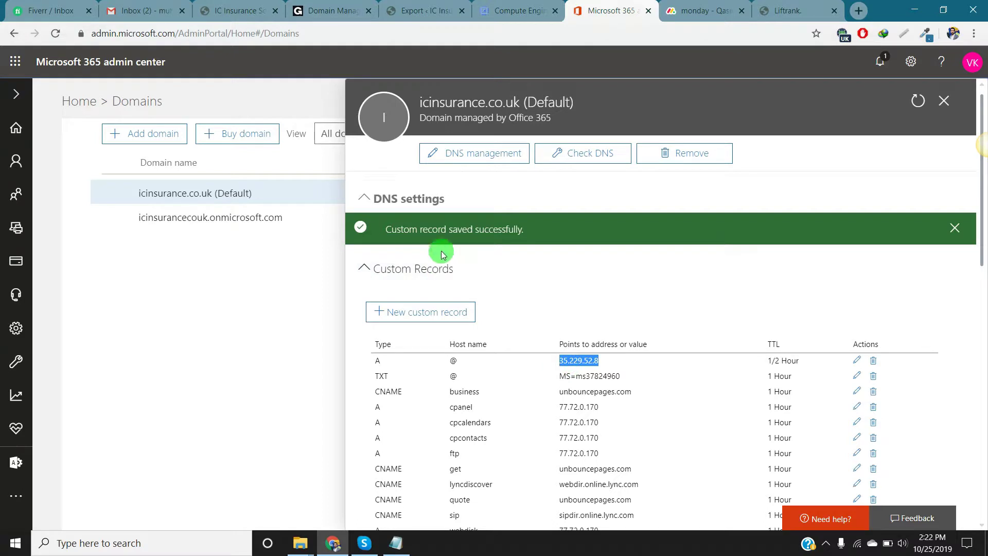
- Compare wordpress-1-vm's external IP in Google Cloud Platform with the @ A record in the Microsoft 365 admin center
left_click(515, 10)
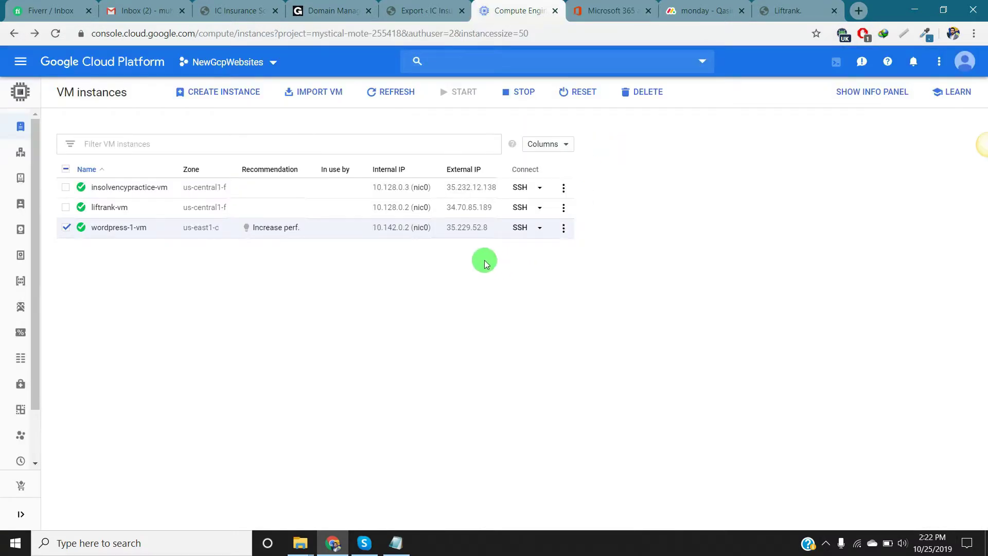
left_click_drag(495, 228, 449, 239)
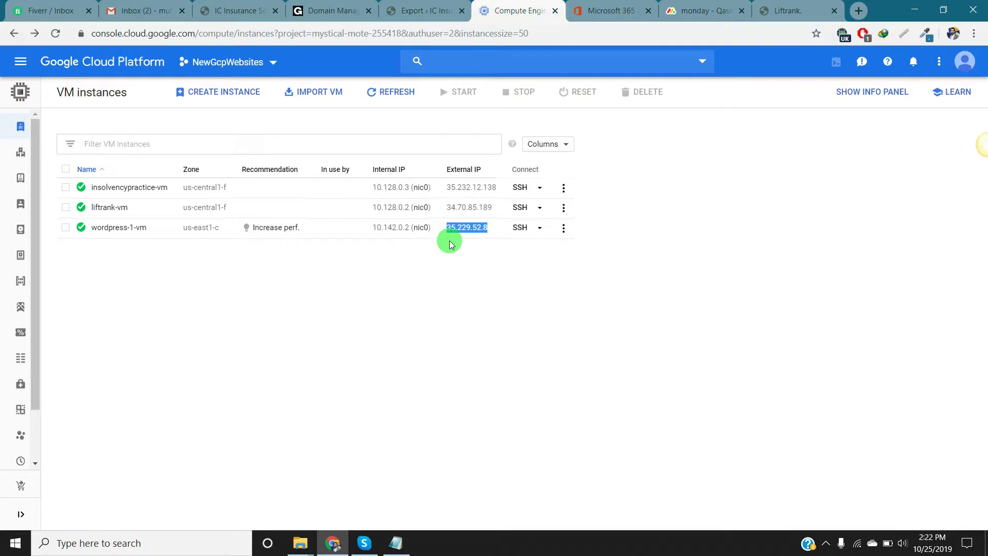
left_click(613, 11)
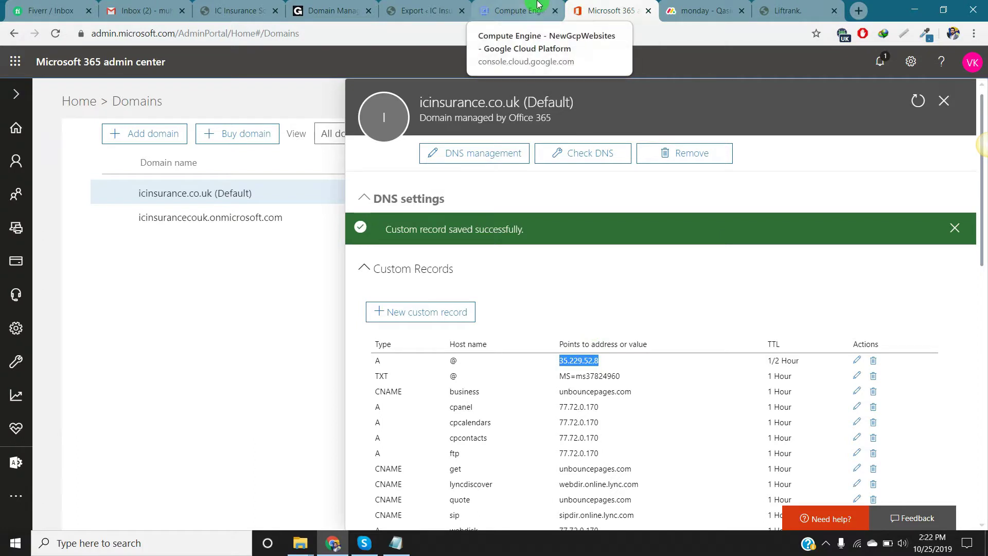
left_click(517, 10)
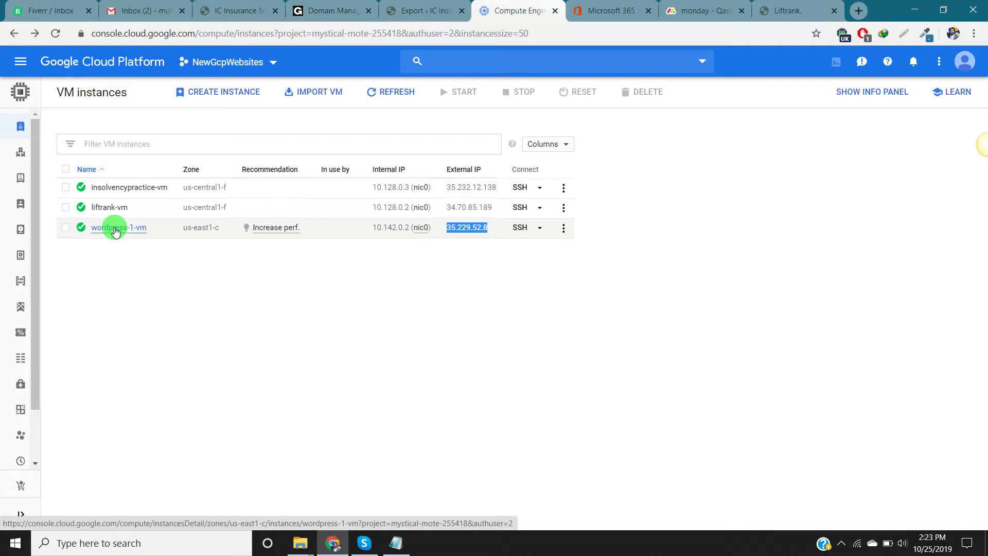
- Load icinsurance.co.uk in the browser to check which site the domain serves
left_click(221, 10)
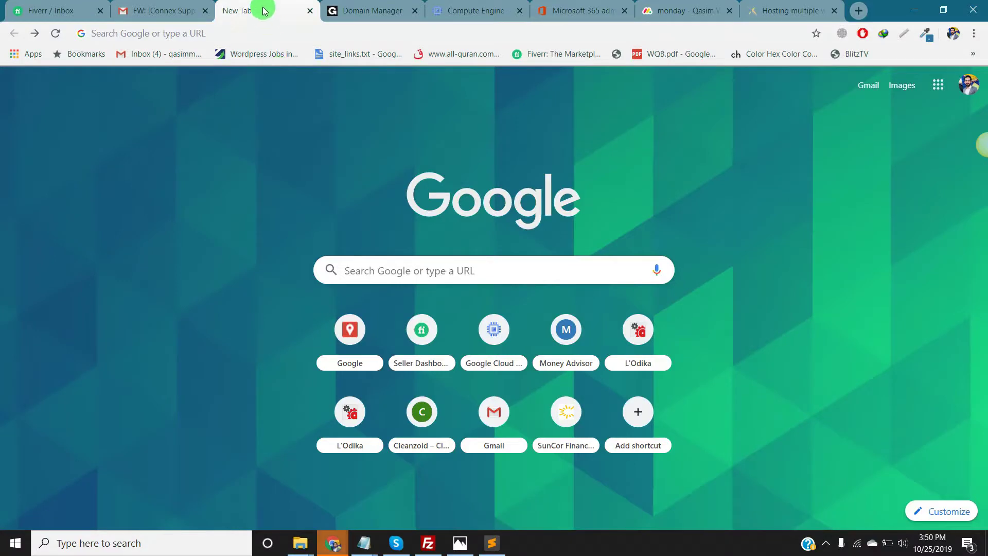
left_click(252, 35)
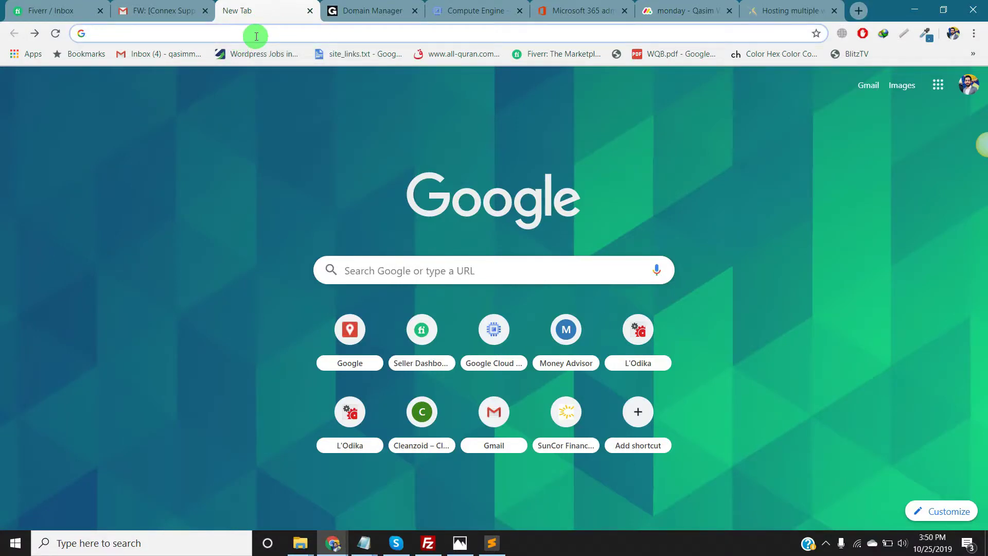
type("ic")
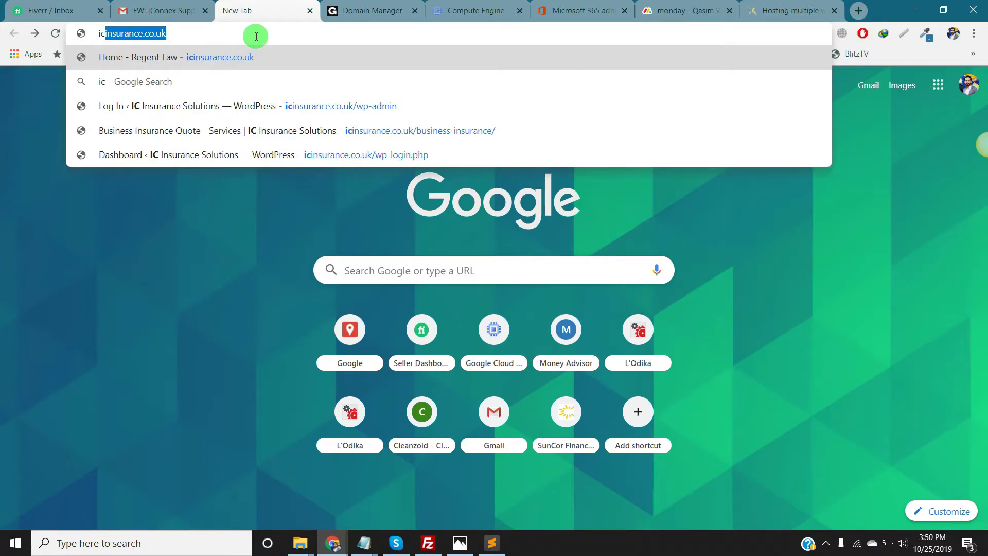
key("Return")
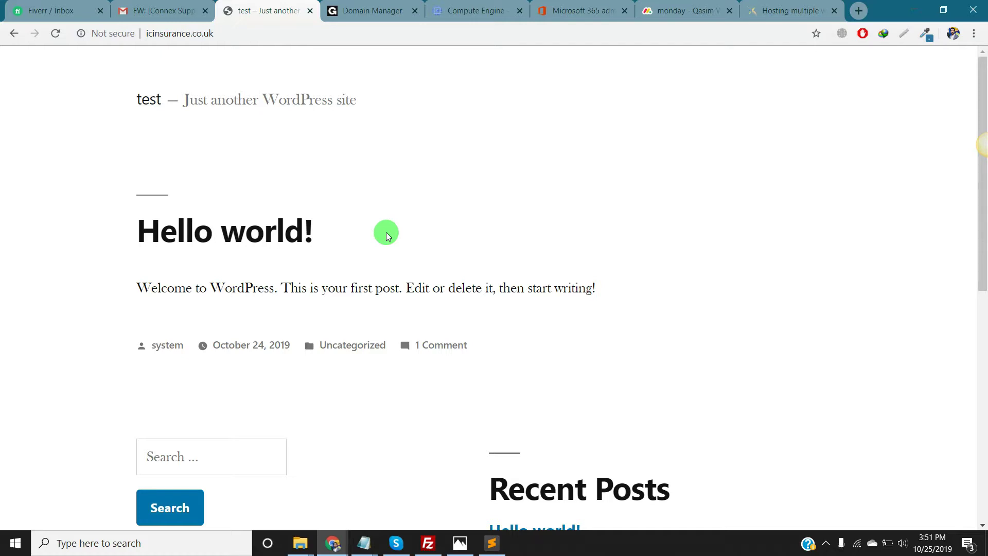
- Open the new WordPress site's login page at /wp-login.php
left_click(322, 33)
type("/wp-login.php")
key("Return")
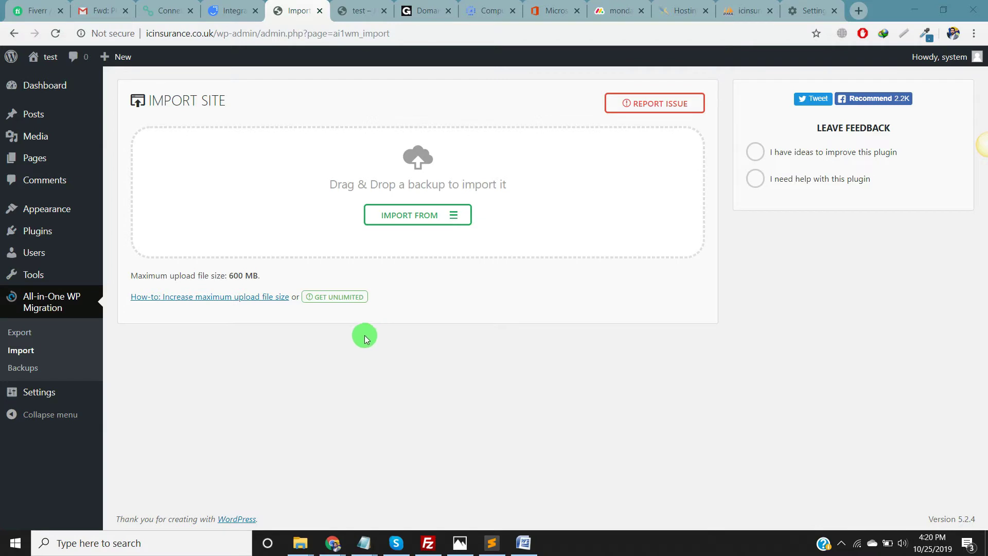
left_click(449, 214)
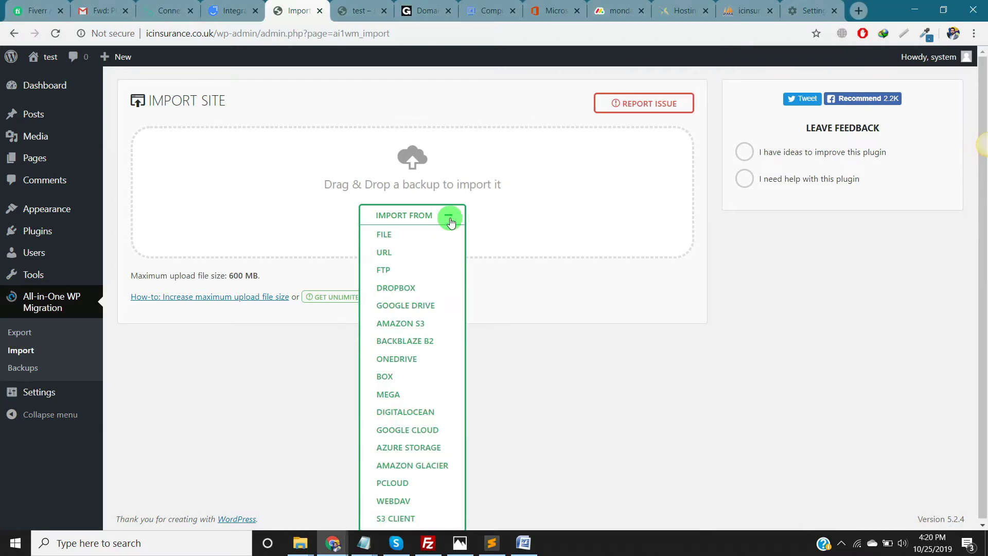
left_click(400, 238)
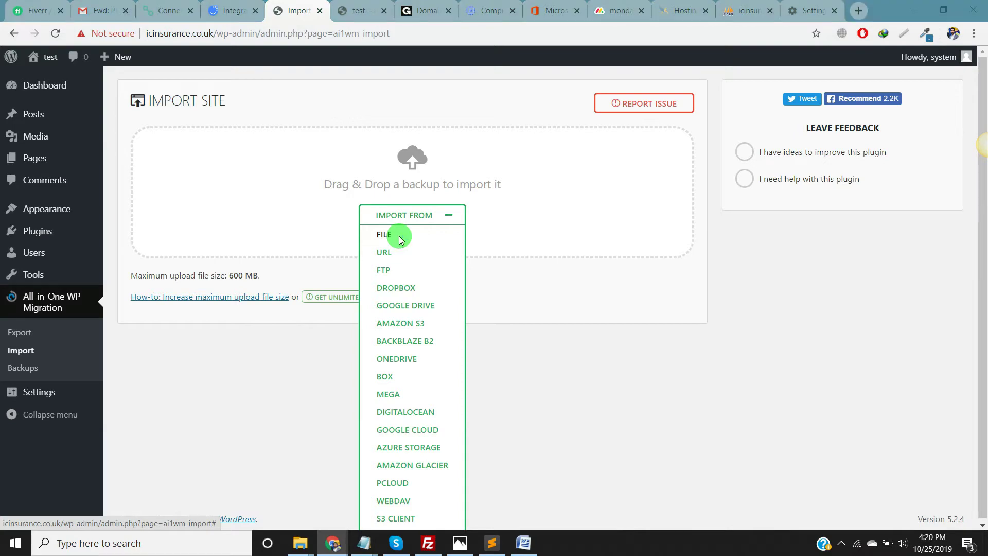
left_click(210, 175)
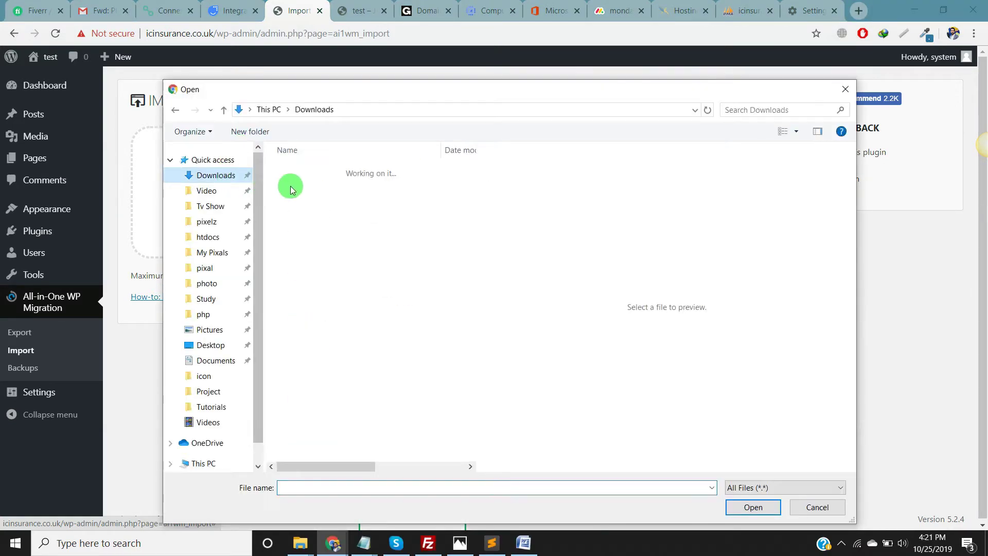
left_click(341, 198)
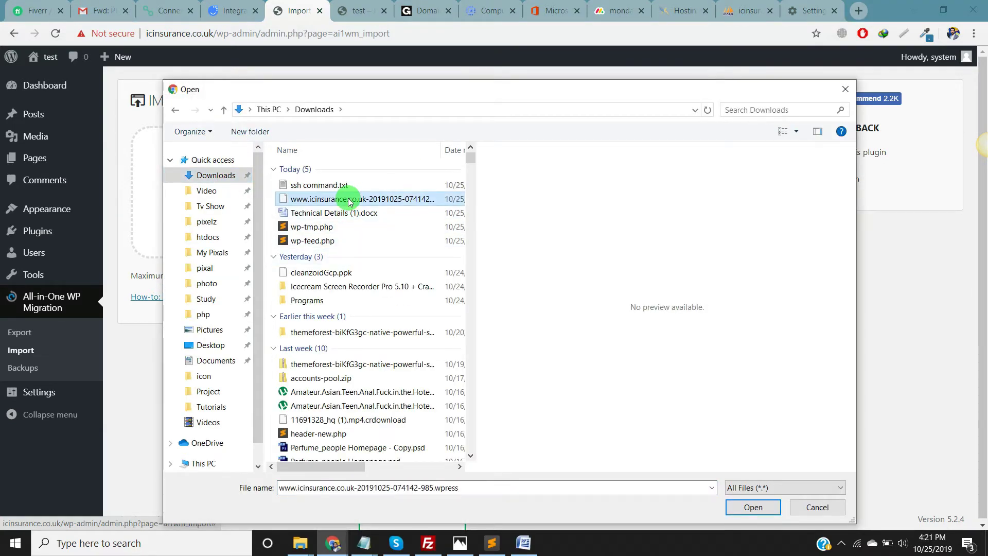
left_click(751, 505)
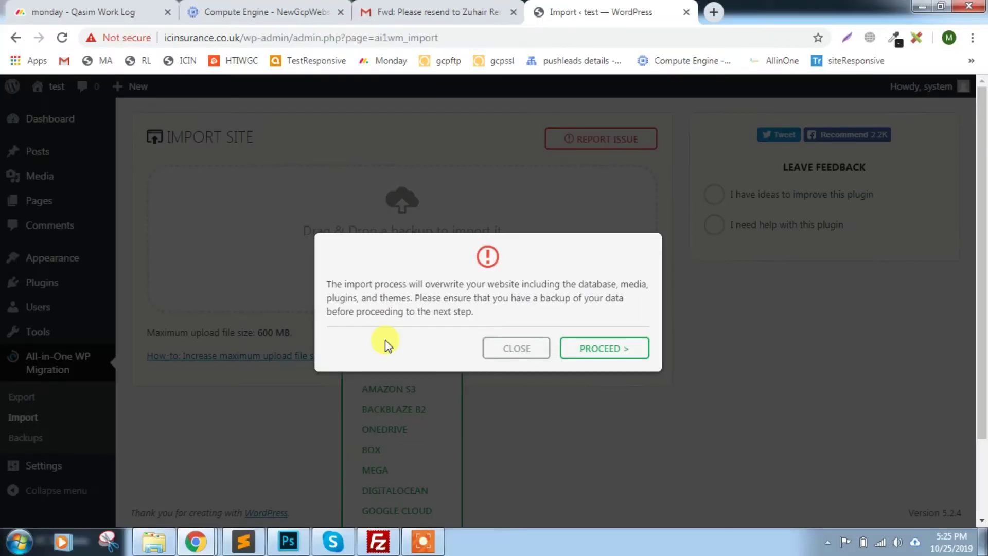
left_click(608, 352)
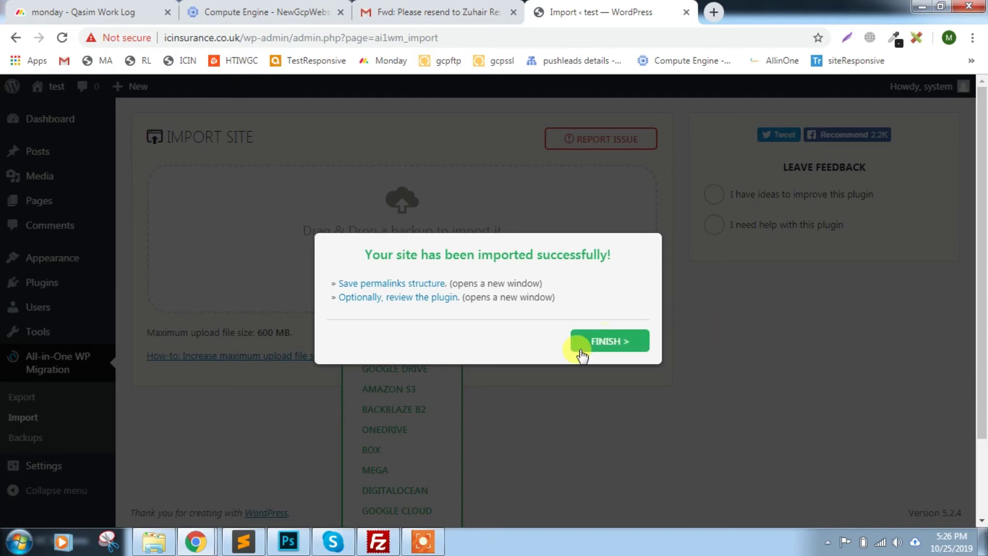
left_click(595, 343)
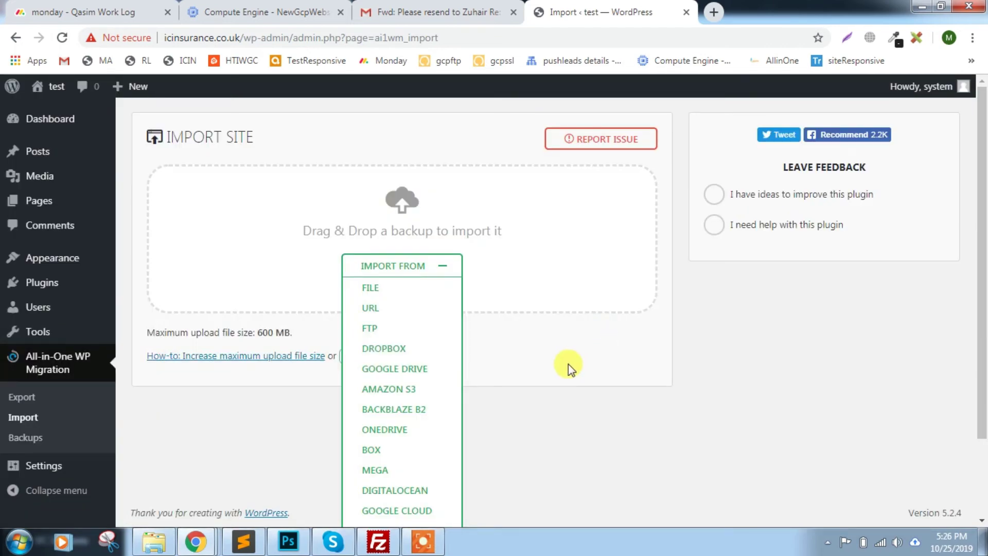
- Open the WordPress general settings of the imported site
scroll(203, 330, "down", 2)
scroll(203, 326, "up", 2)
scroll(155, 391, "down", 2)
left_click(62, 464)
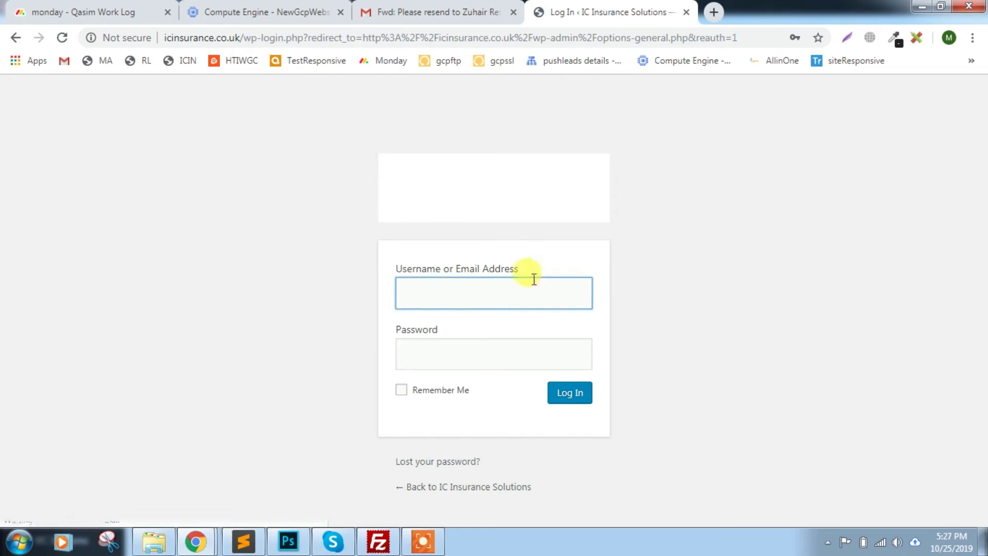
- Go to the username on the WordPress login form and clear the password field for the admin account
left_click(514, 287)
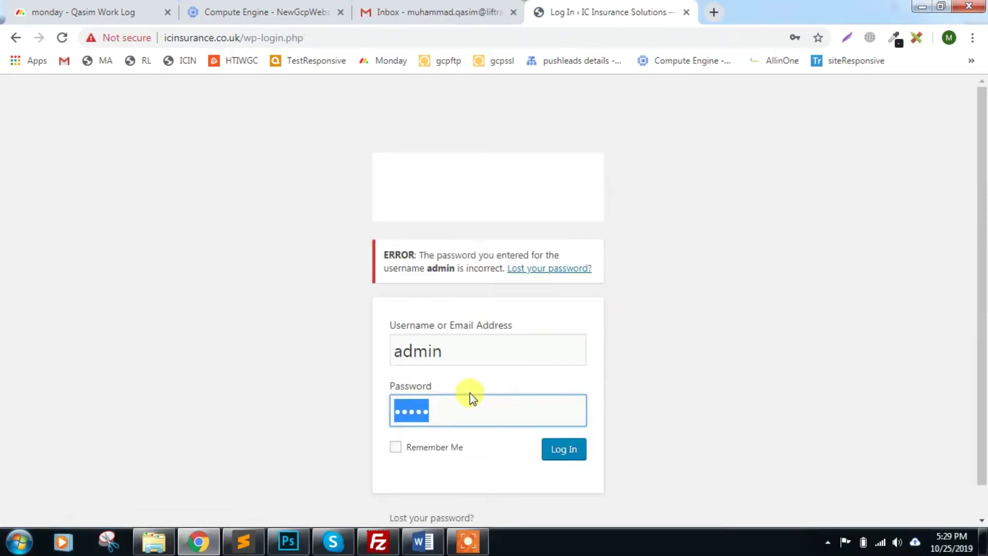
left_click(455, 406)
double_click(455, 406)
key("BackSpace")
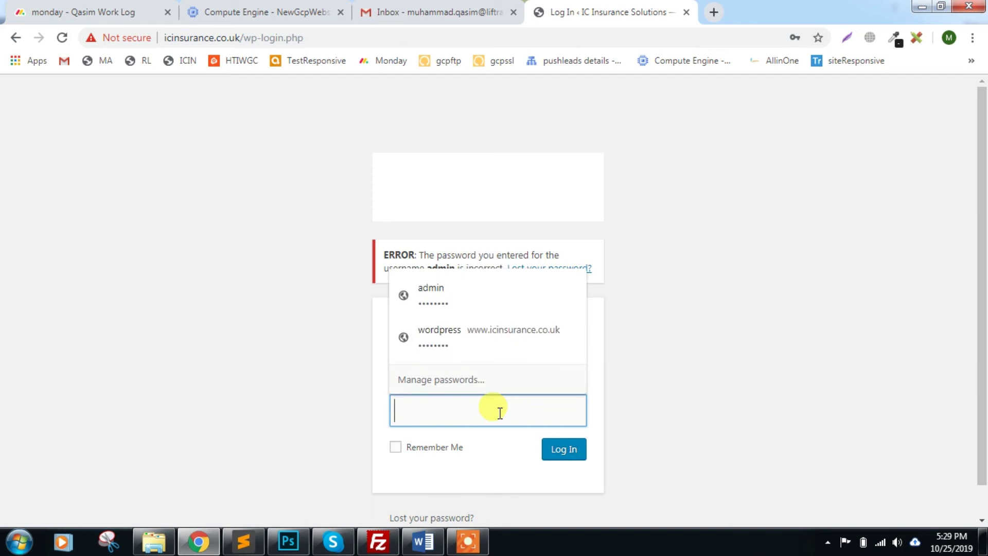
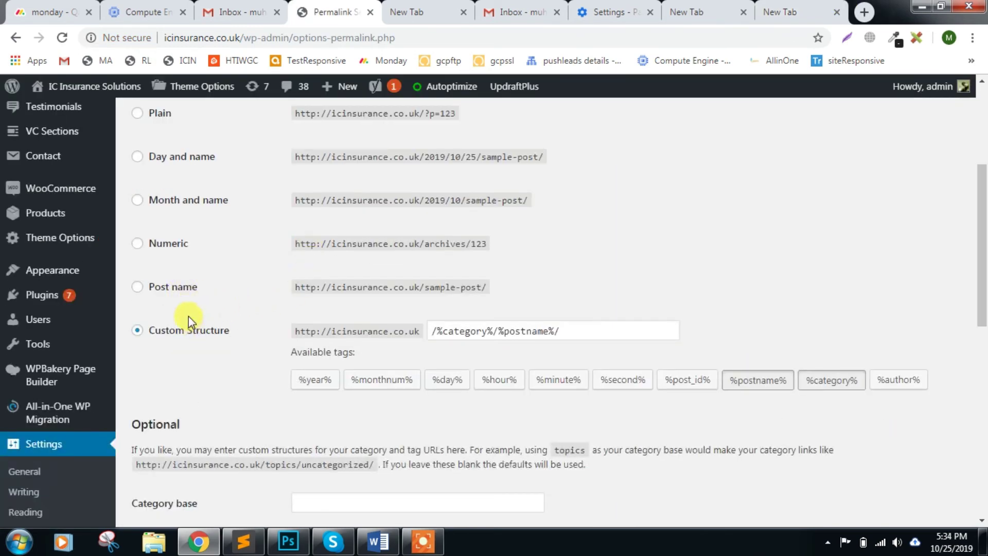
- Save the permalink settings with the custom structure /%category%/%postname%/ and the custom product base product/
scroll(181, 308, "down", 10)
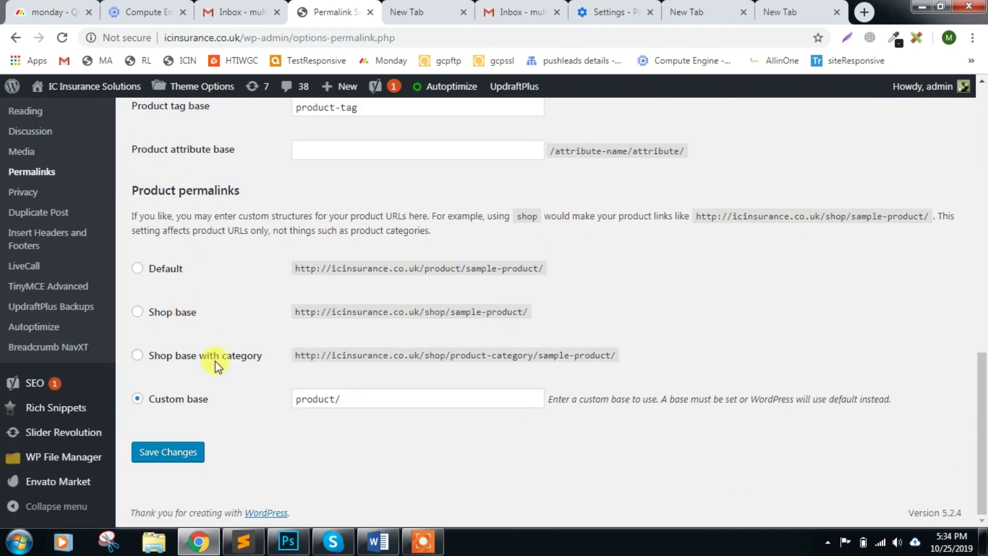
left_click(163, 453)
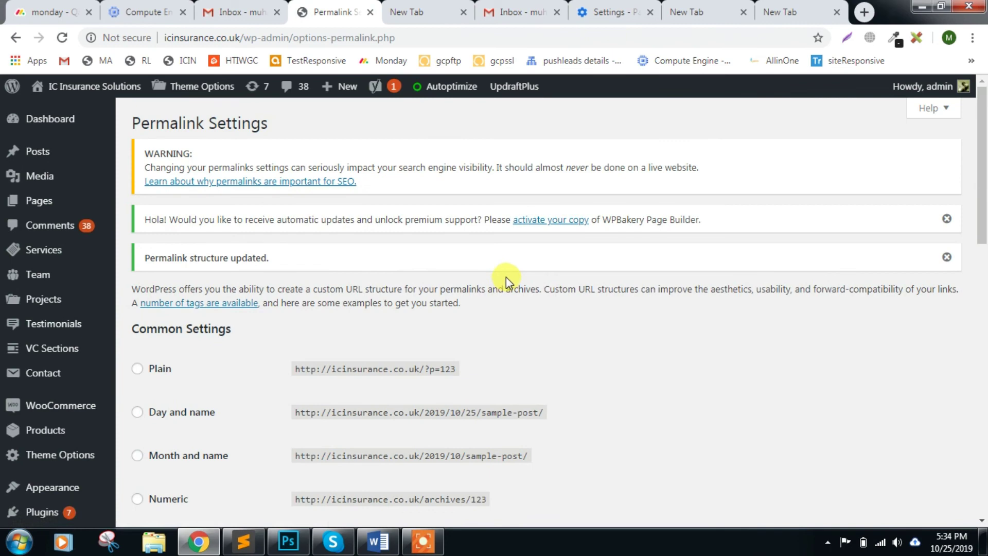
- Open the site's home page in a new tab and examine the migrated header, slider and content sections
mouse_move(77, 86)
right_click(45, 111)
left_click(72, 121)
left_click(383, 11)
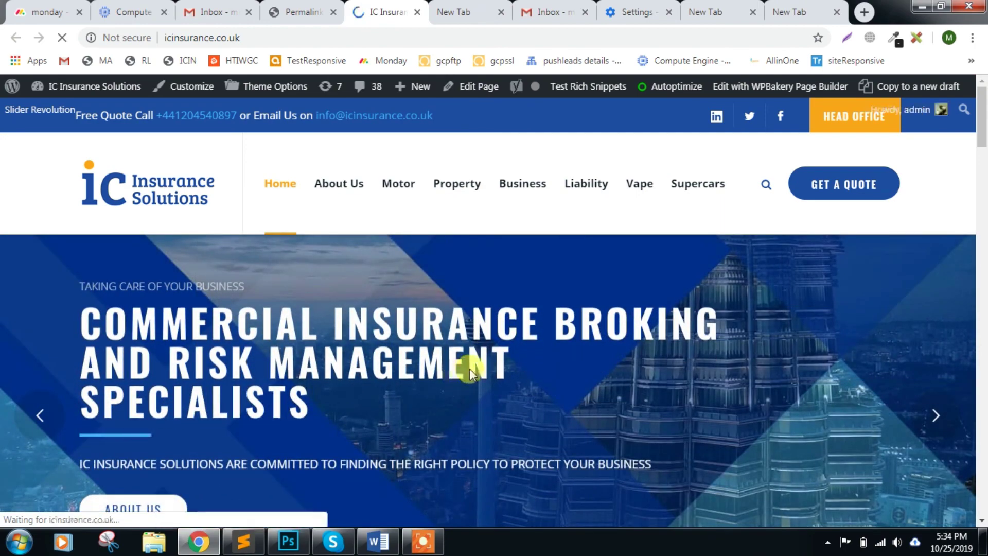
scroll(29, 304, "down", 6)
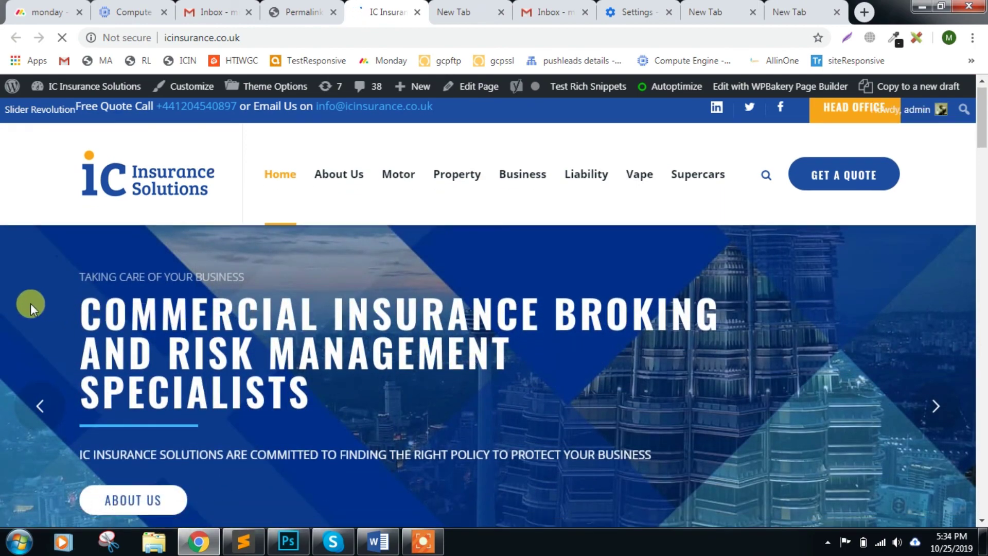
scroll(23, 303, "down", 8)
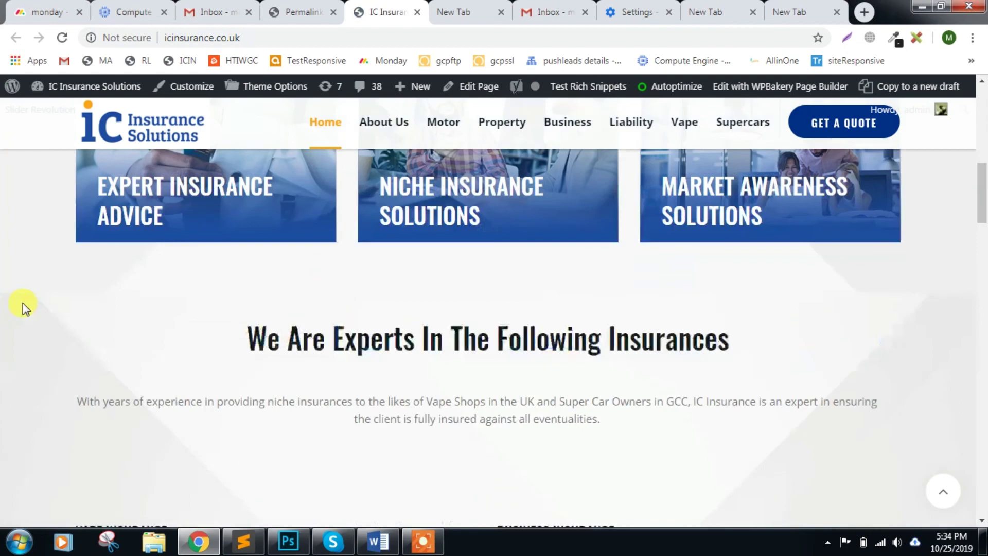